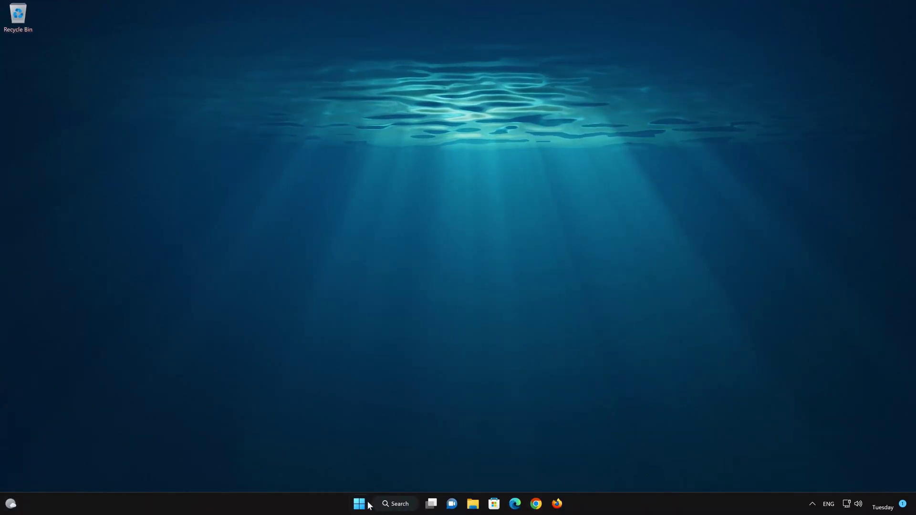
- Launch Settings from the Start menu, reposition its window, and go to the Apps page
left_click(366, 503)
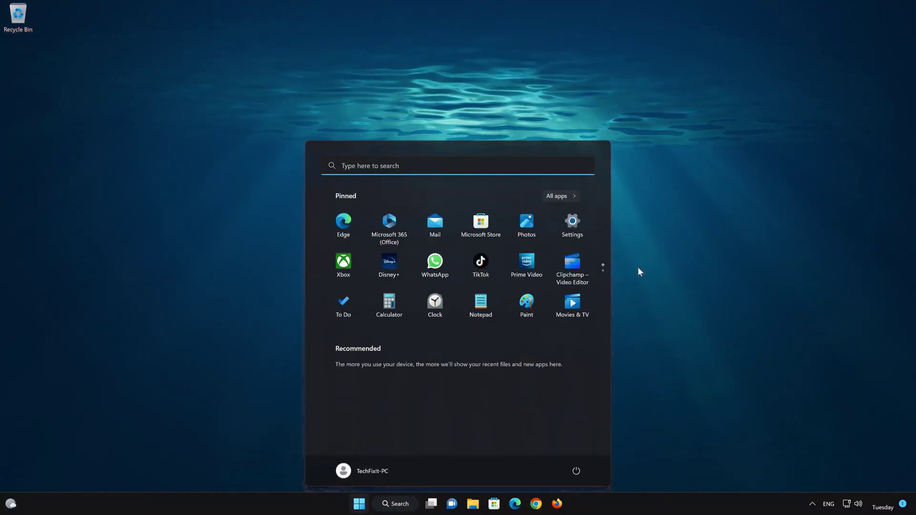
left_click(577, 224)
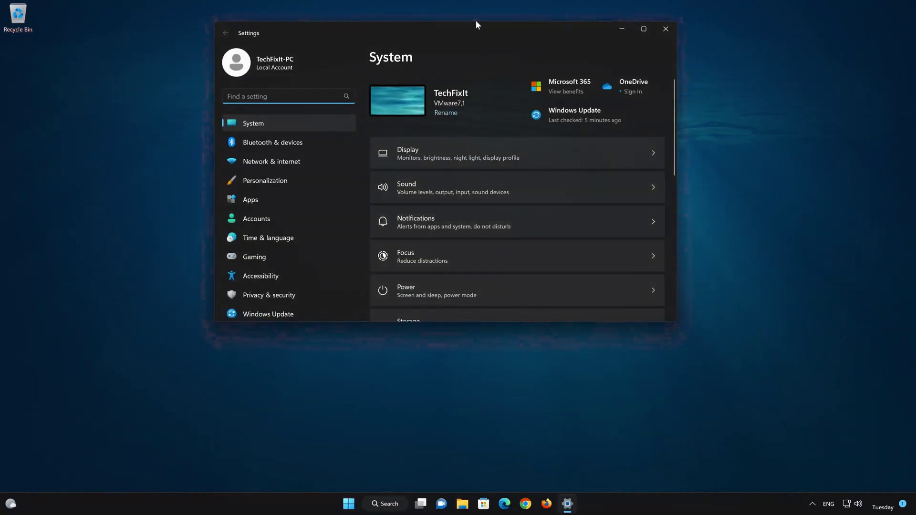
left_click_drag(476, 25, 499, 119)
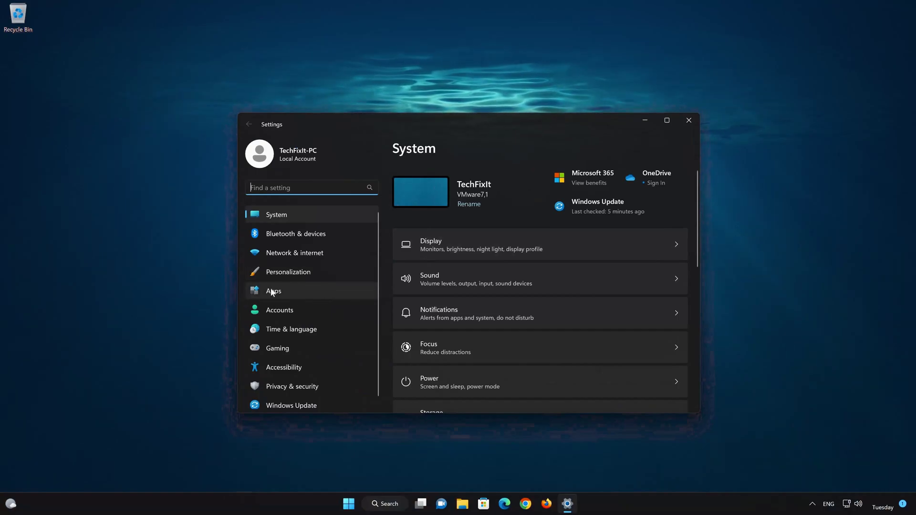
left_click(310, 291)
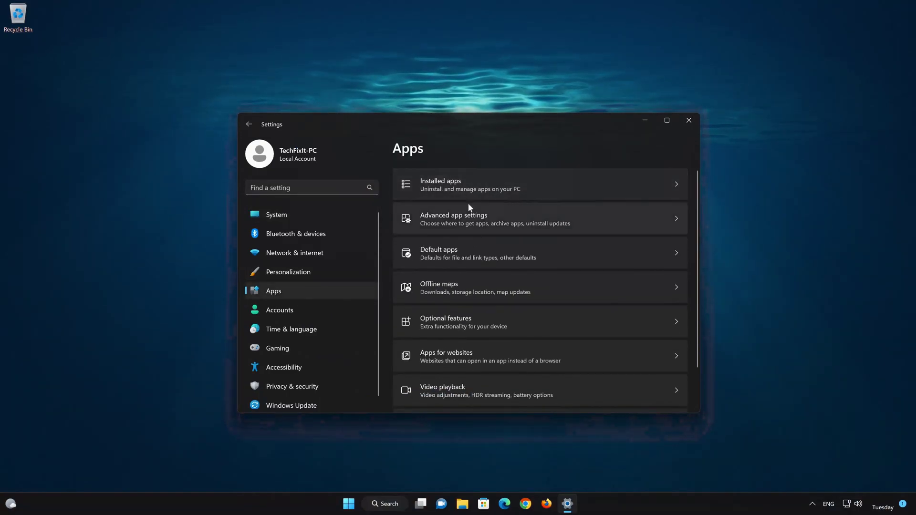
- Locate Voice Recorder (16.0 KB) in the Installed apps list and bring up its options menu
left_click(476, 182)
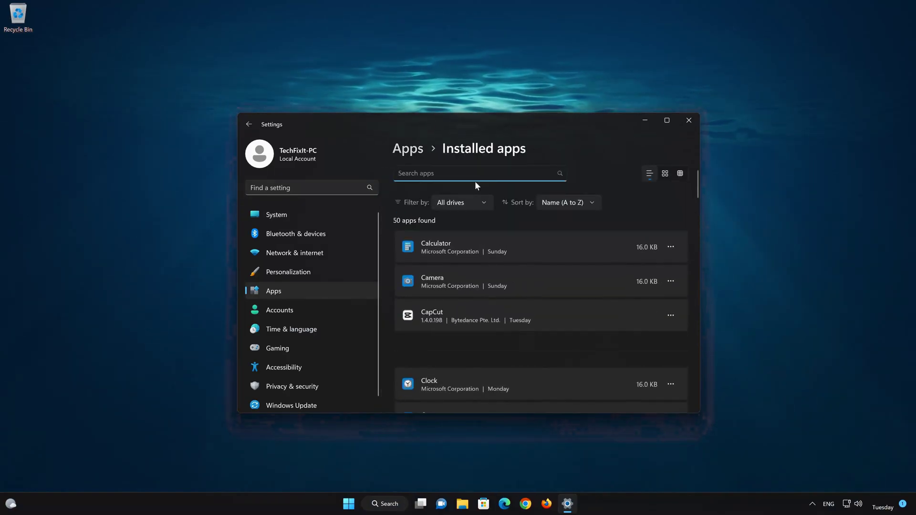
scroll(466, 229, "down", 3)
scroll(469, 254, "down", 15)
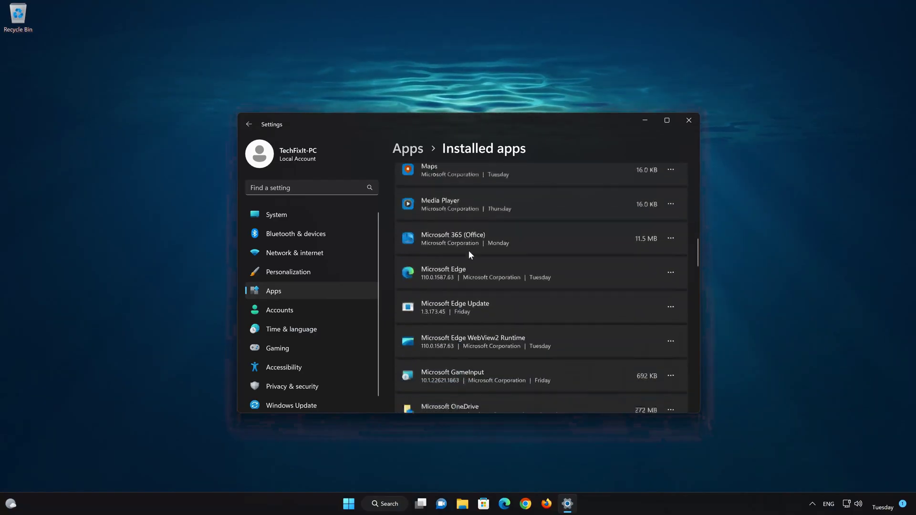
scroll(470, 257, "down", 15)
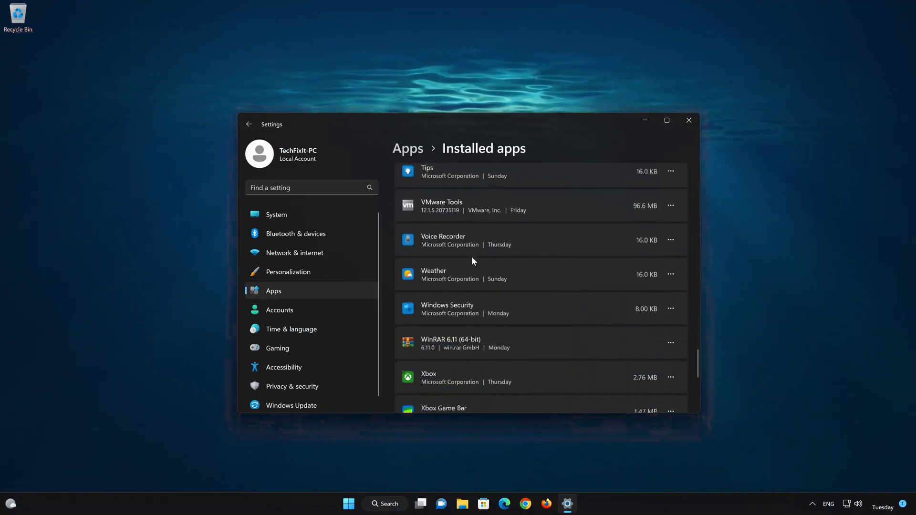
scroll(471, 256, "up", 2)
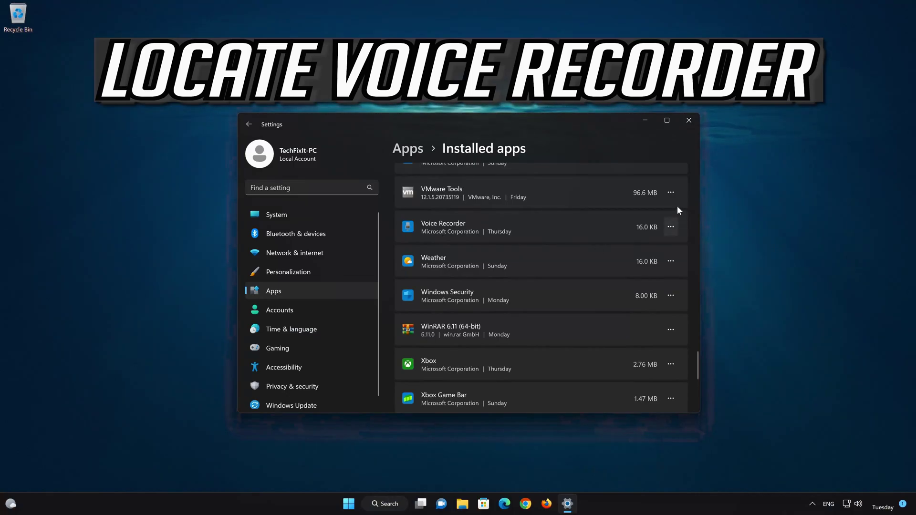
left_click(668, 226)
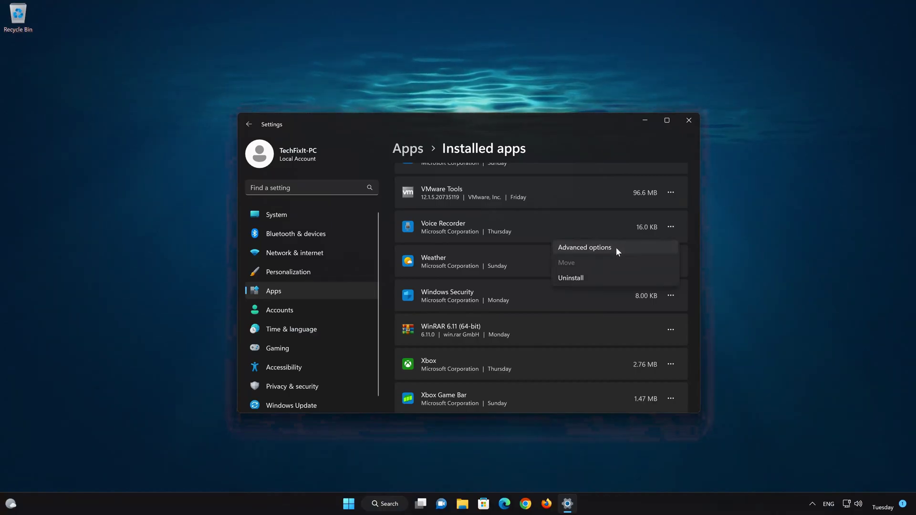
- On Voice Recorder's advanced options, run Repair, then Reset and confirm deleting its data
left_click(617, 251)
scroll(616, 248, "down", 10)
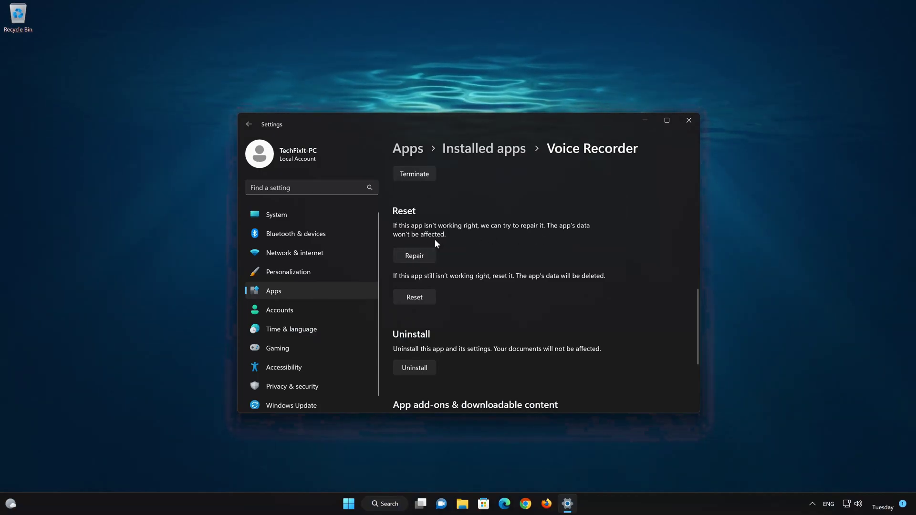
left_click(422, 260)
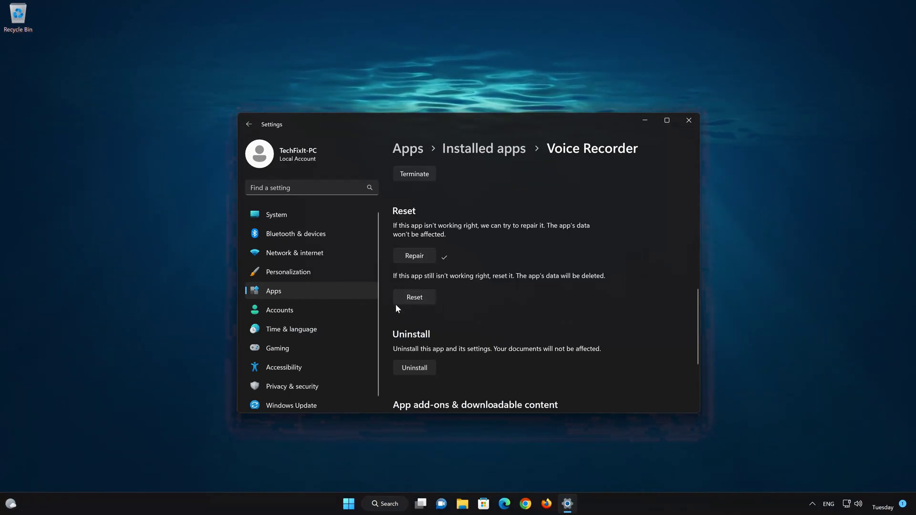
left_click(408, 301)
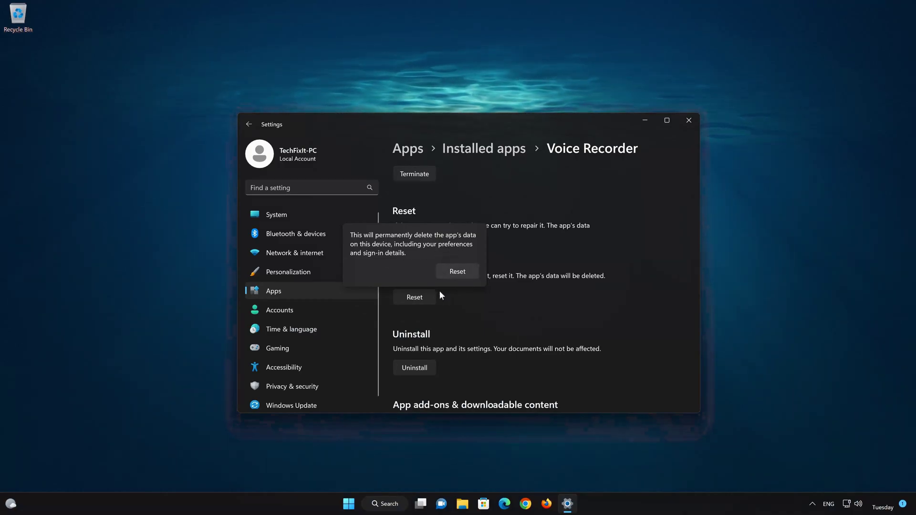
left_click(457, 272)
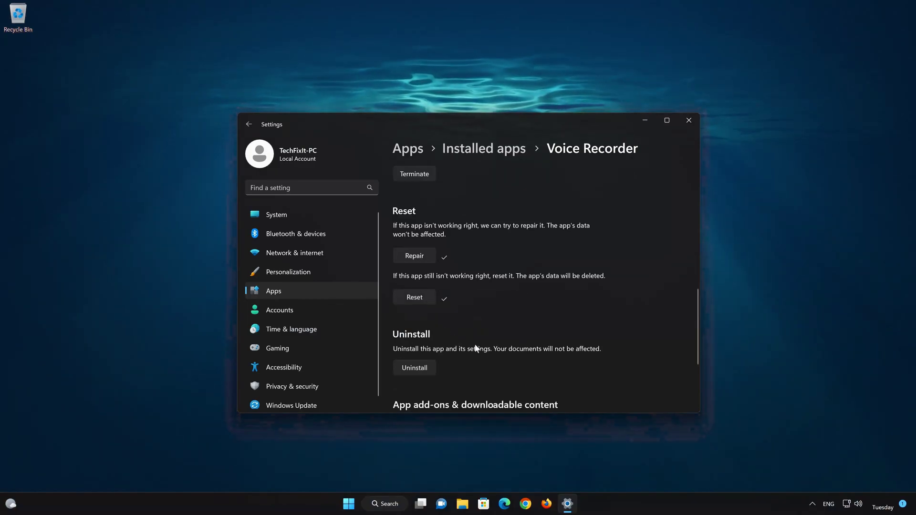
- Uninstall Voice Recorder, confirming in the flyout, and close the Settings window
left_click(408, 369)
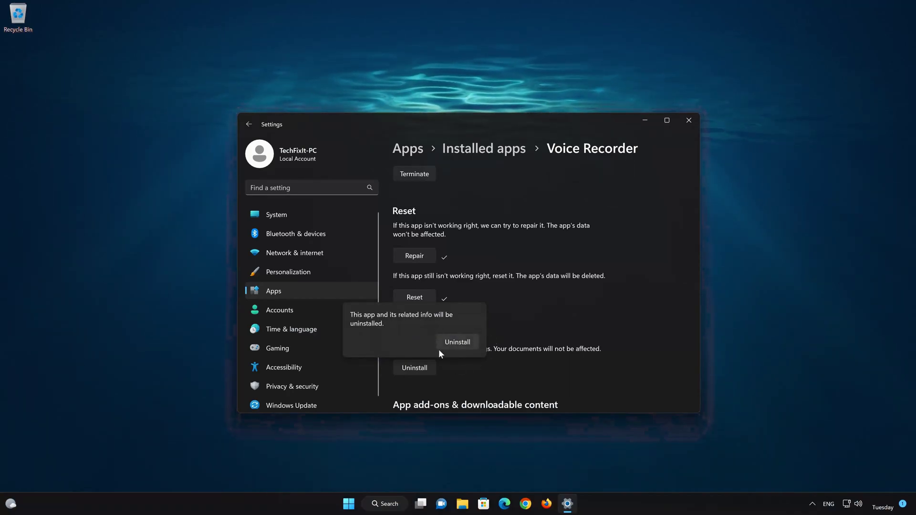
left_click(463, 344)
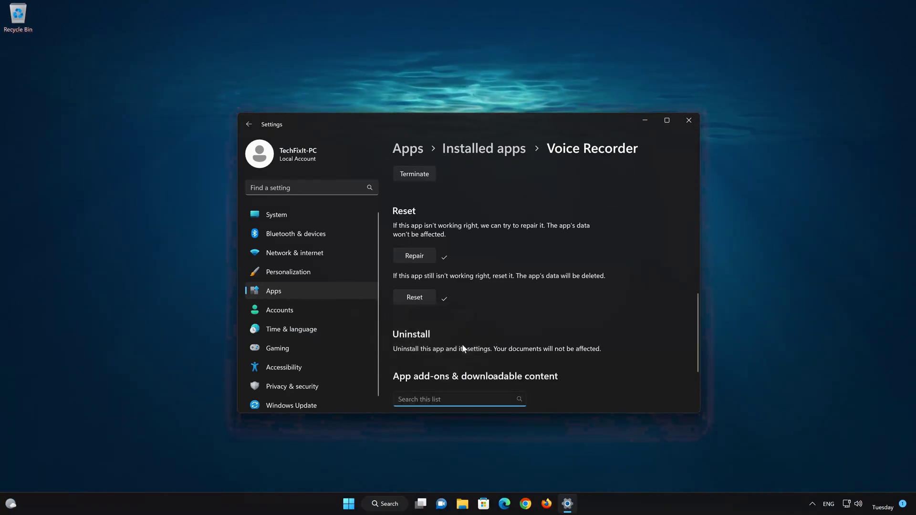
left_click(685, 125)
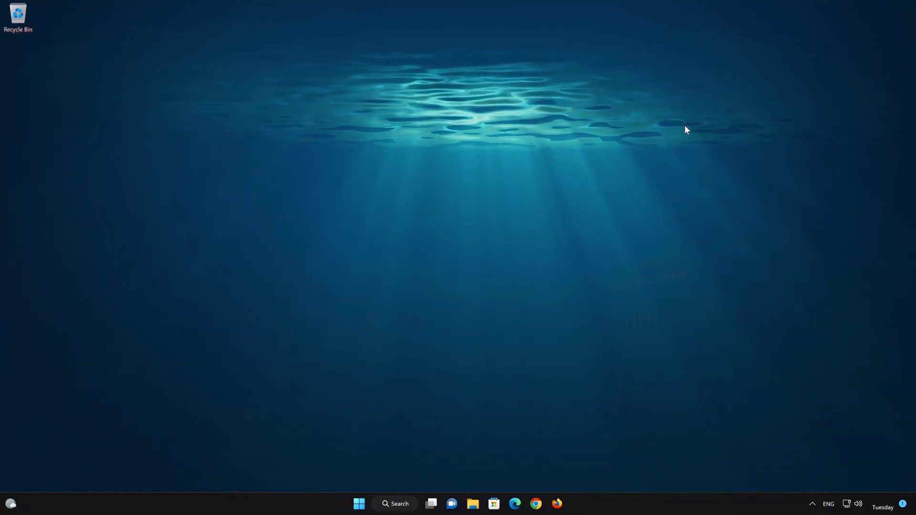
- Open Microsoft Store from the taskbar and search for 'voice recorder'
left_click(495, 505)
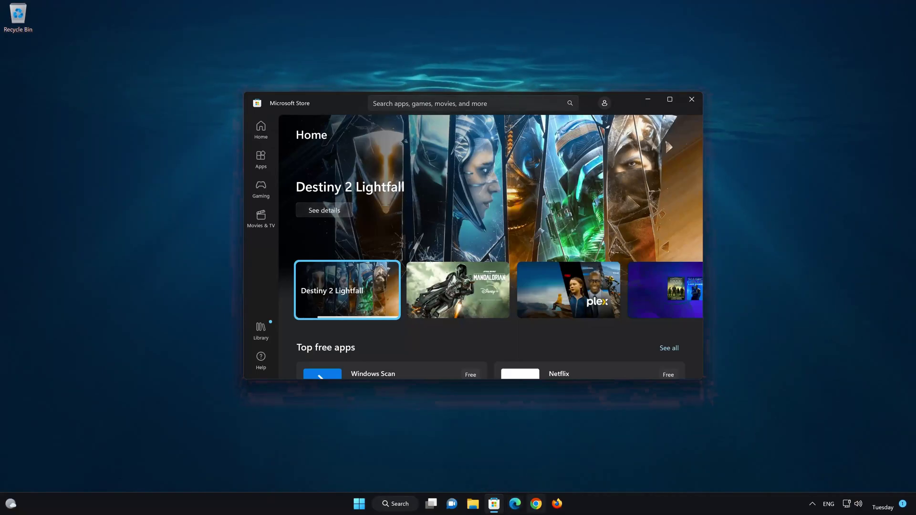
left_click(412, 104)
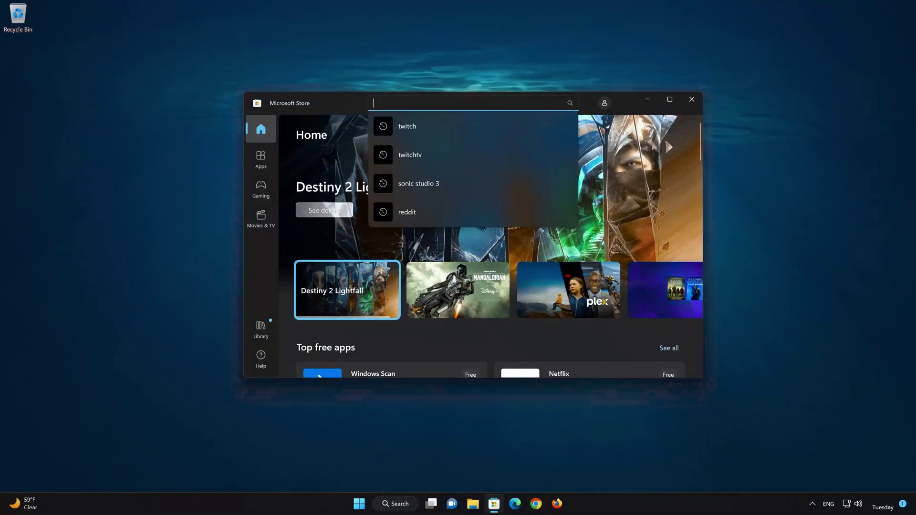
type("voi")
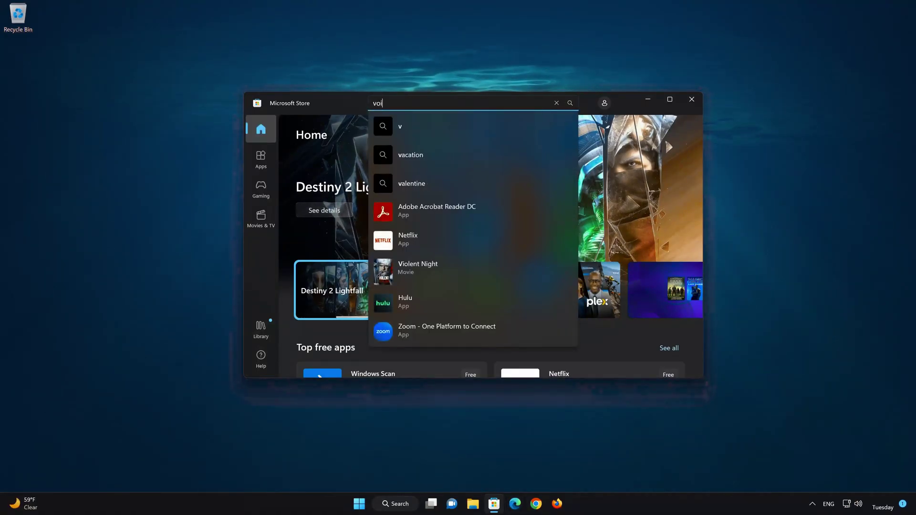
type("ce recorder")
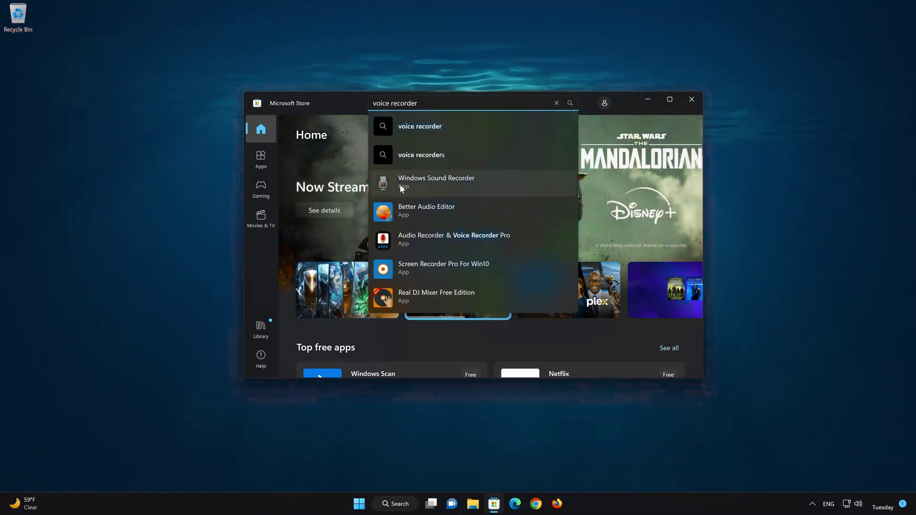
- Install Windows Sound Recorder from its Store product page with Get, then launch it
left_click(464, 181)
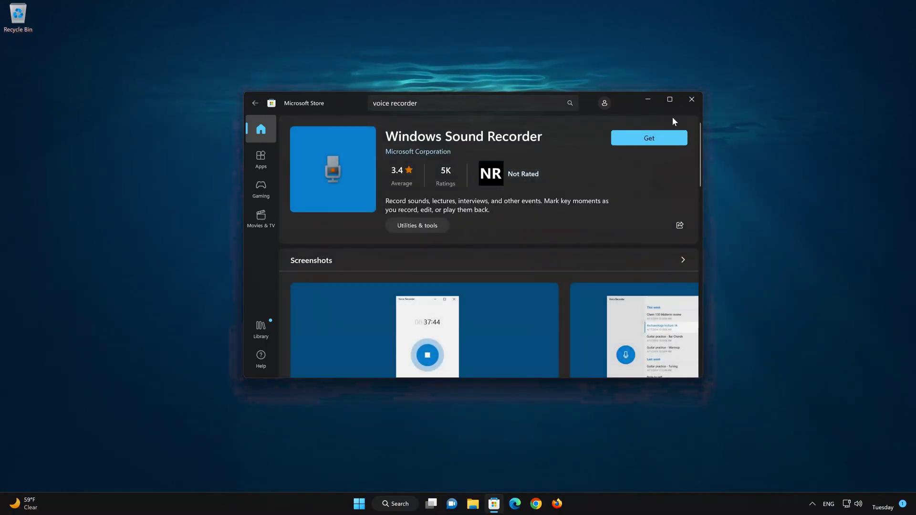
left_click(650, 142)
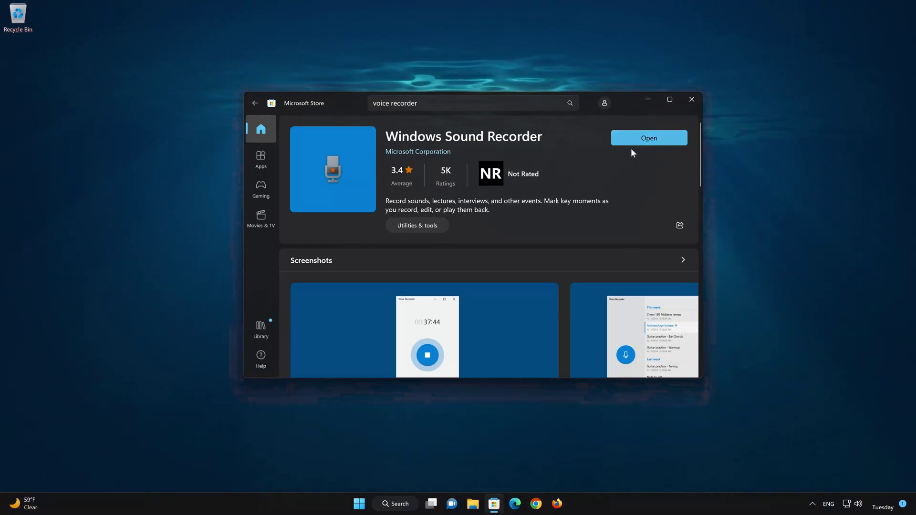
left_click(648, 133)
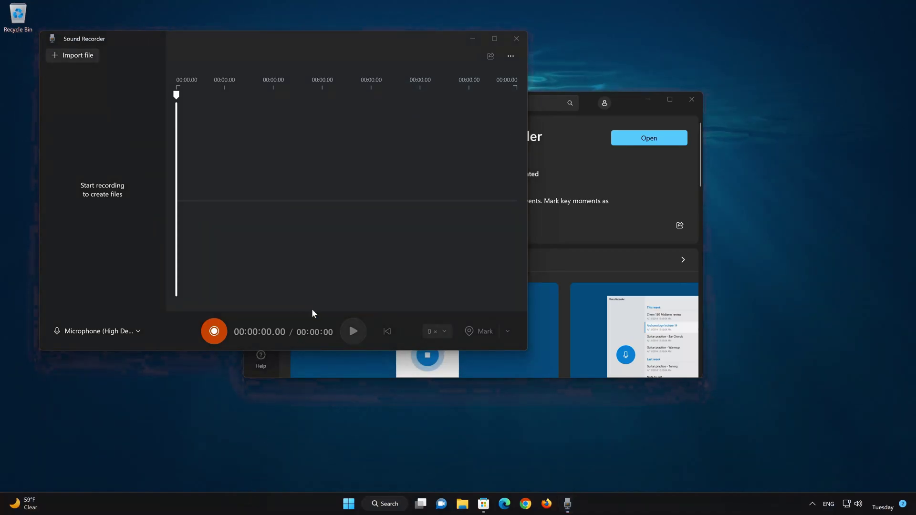
- Close Sound Recorder, browse the app's Store screenshots full size, then close Microsoft Store
left_click(519, 39)
left_click(408, 306)
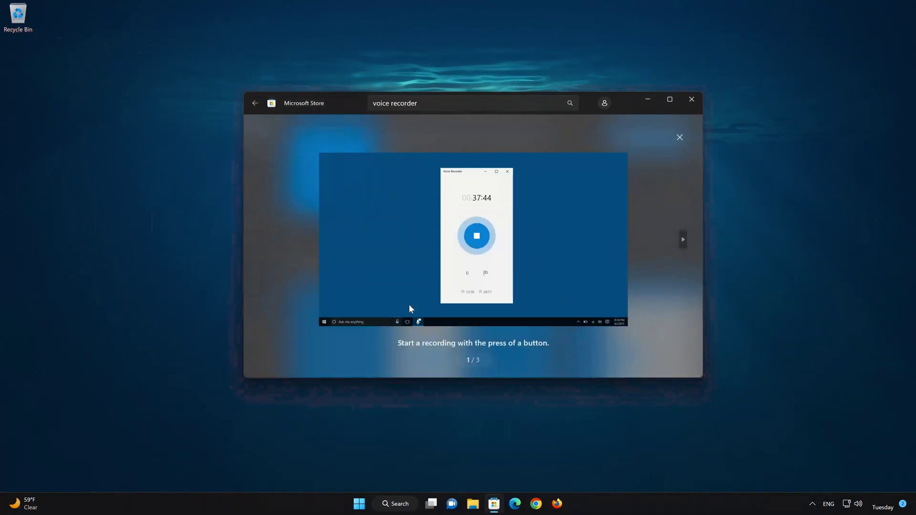
left_click(683, 240)
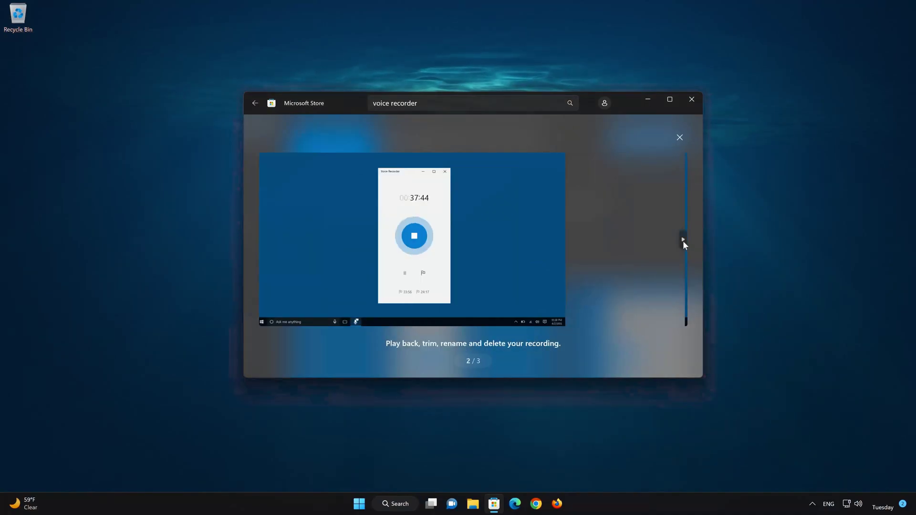
left_click(683, 240)
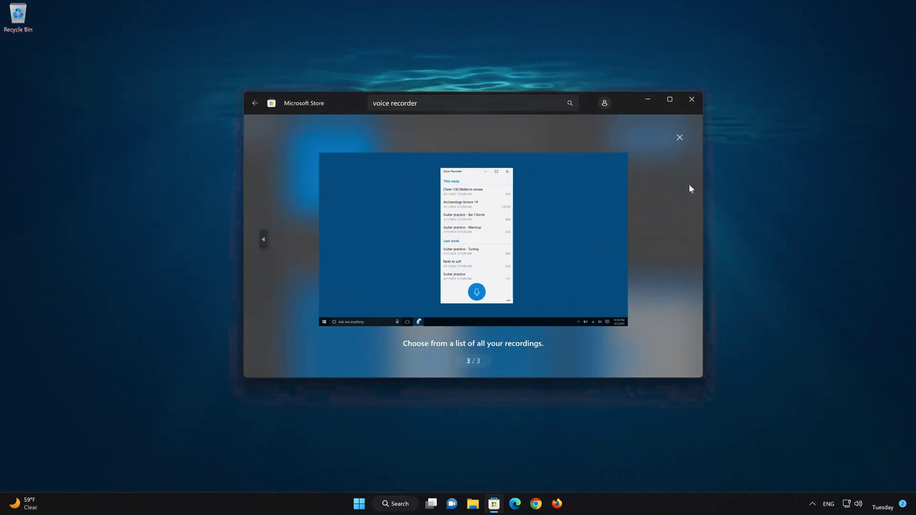
left_click(691, 100)
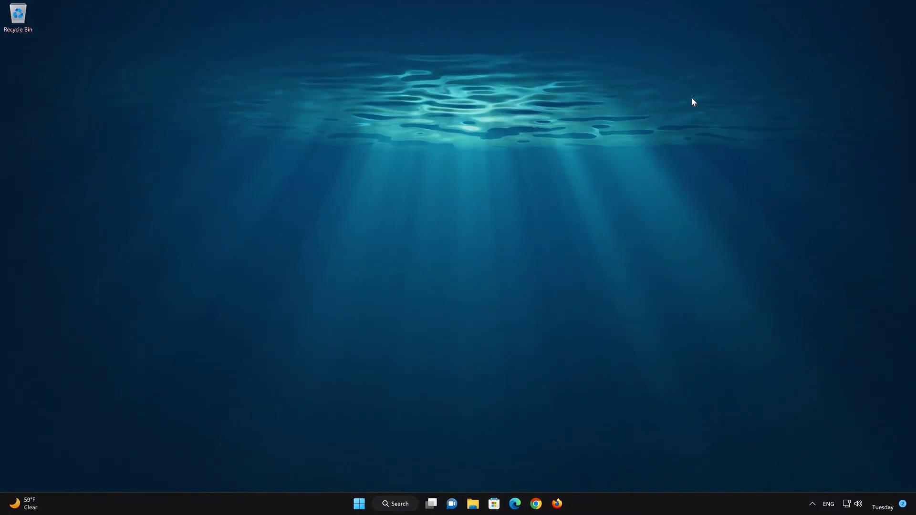